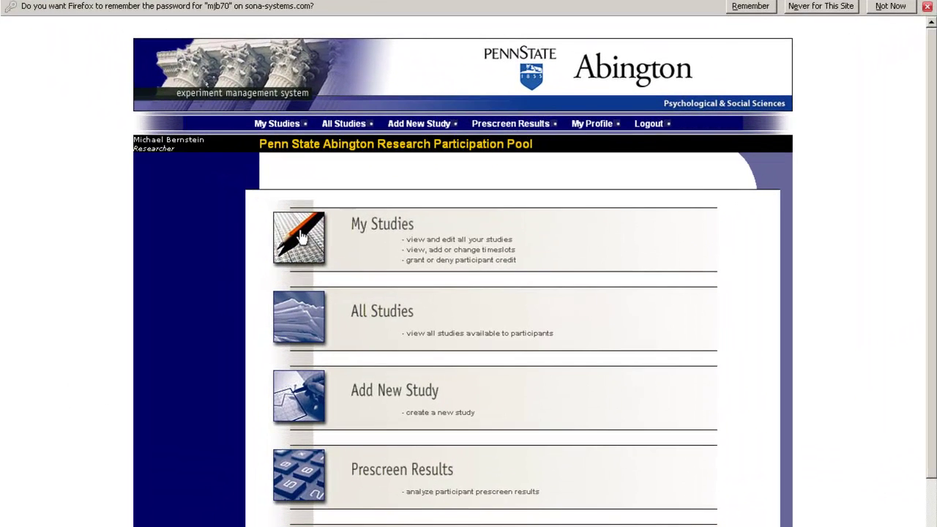
# From My Studies, open the information page for 'This is a test study' and scroll to its action links
pyautogui.click(347, 244)
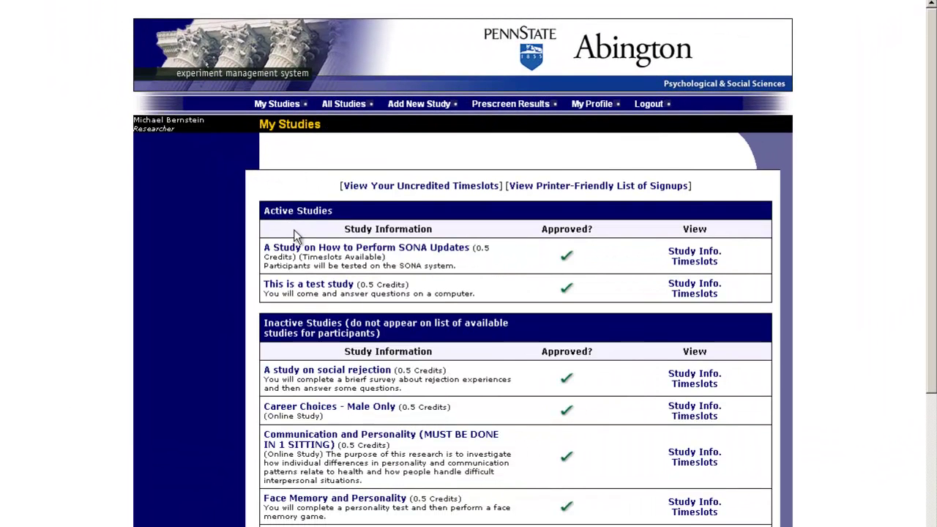
pyautogui.click(319, 286)
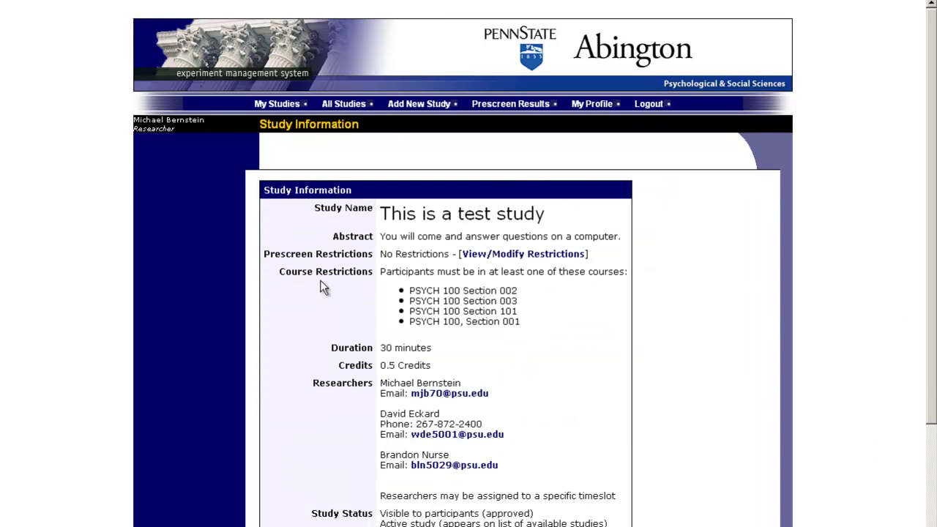
pyautogui.scroll(-4, 317, 282)
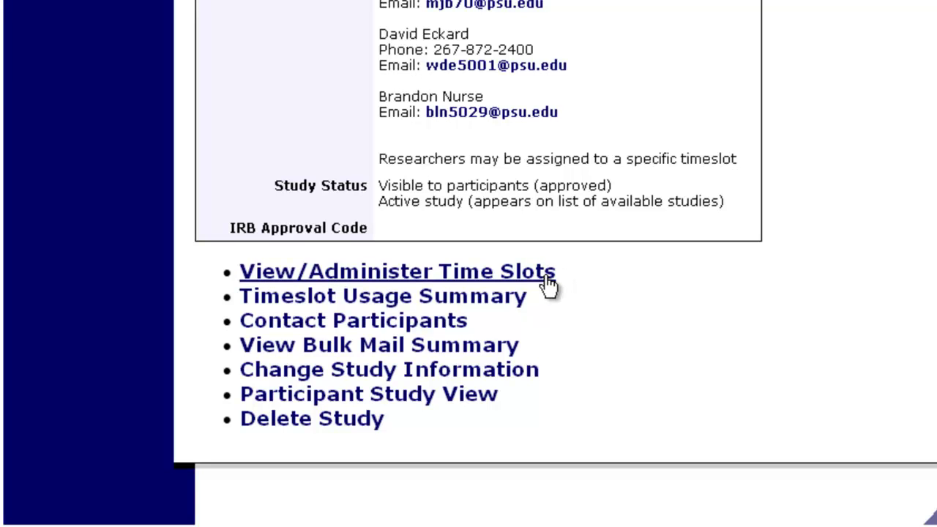
pyautogui.click(512, 306)
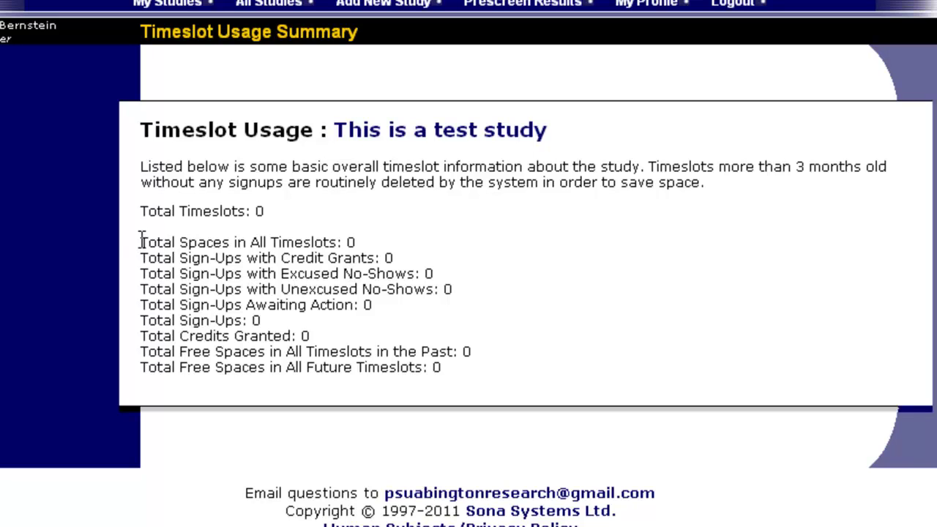
pyautogui.moveTo(141, 241); pyautogui.dragTo(426, 271)
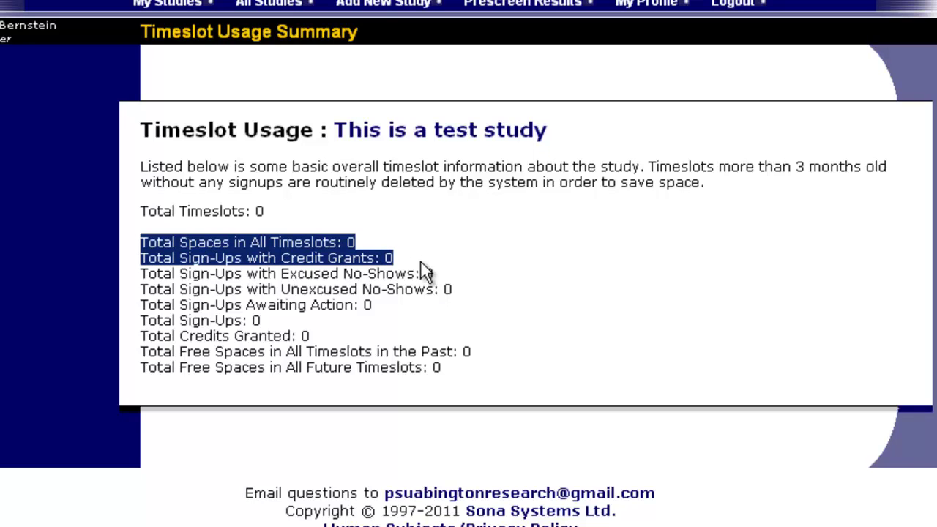
pyautogui.click(468, 281)
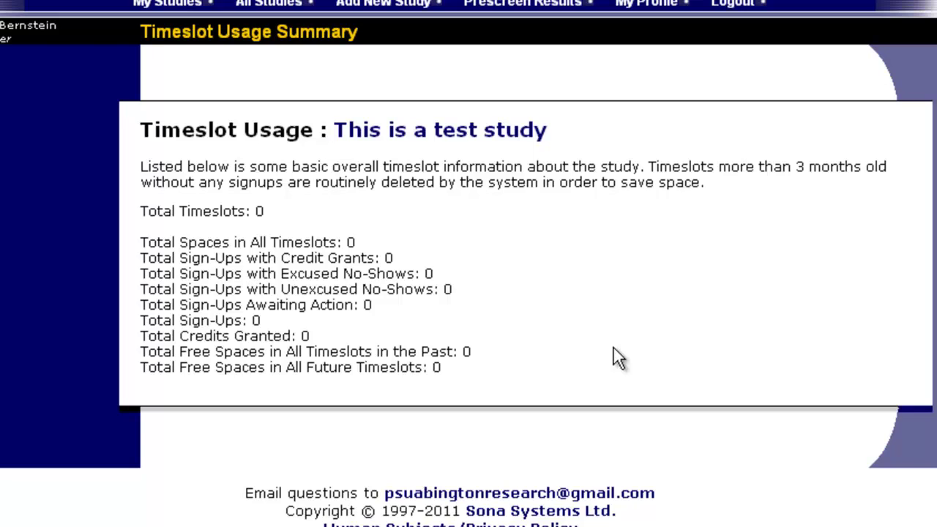
pyautogui.hotkey('alt', 'Left')
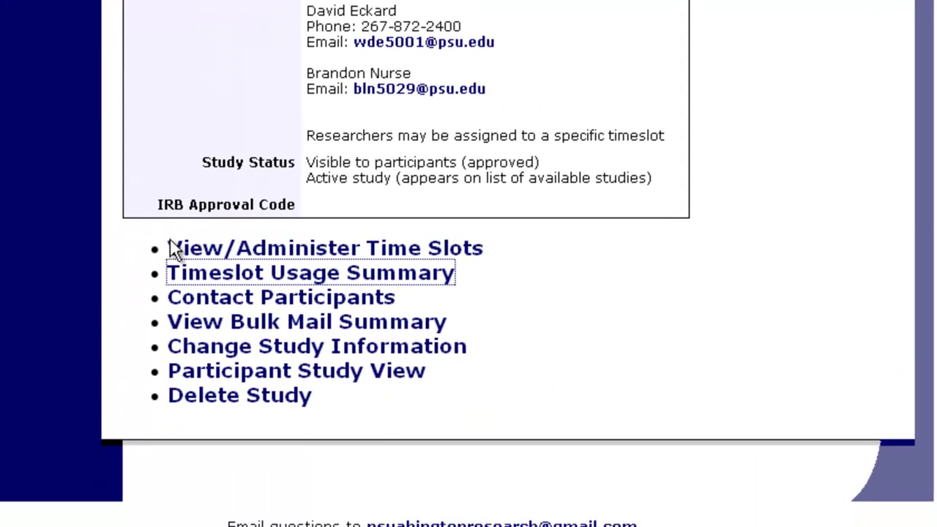
pyautogui.click(219, 301)
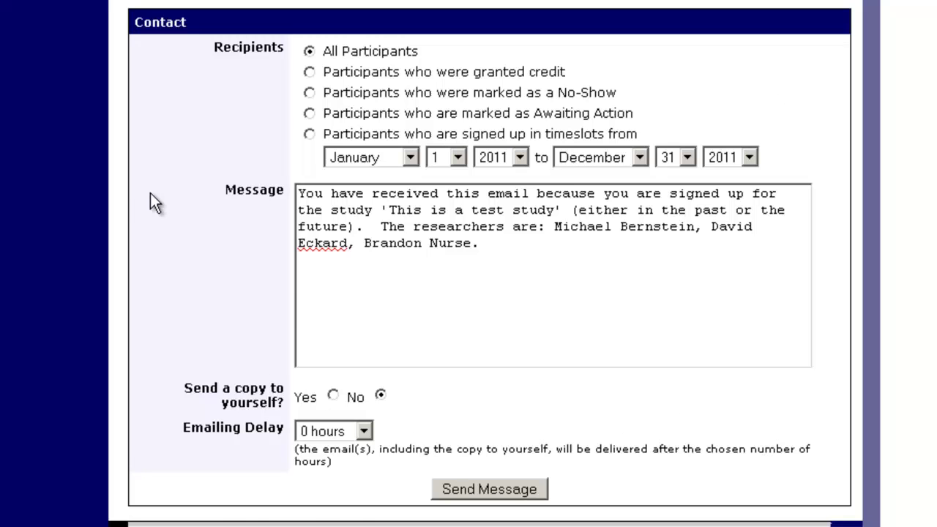
pyautogui.scroll(3, 132, 187)
pyautogui.hotkey('alt', 'Left')
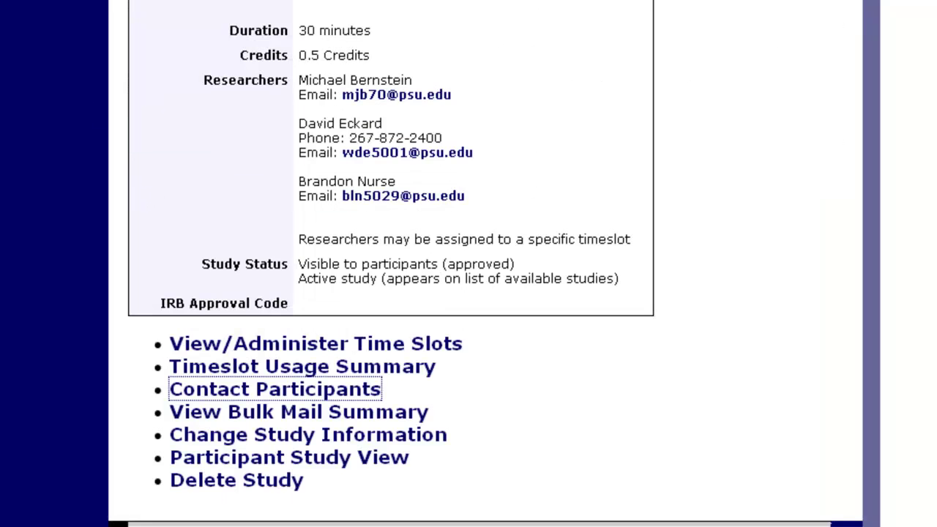
pyautogui.click(420, 439)
pyautogui.scroll(-3, 446, 401)
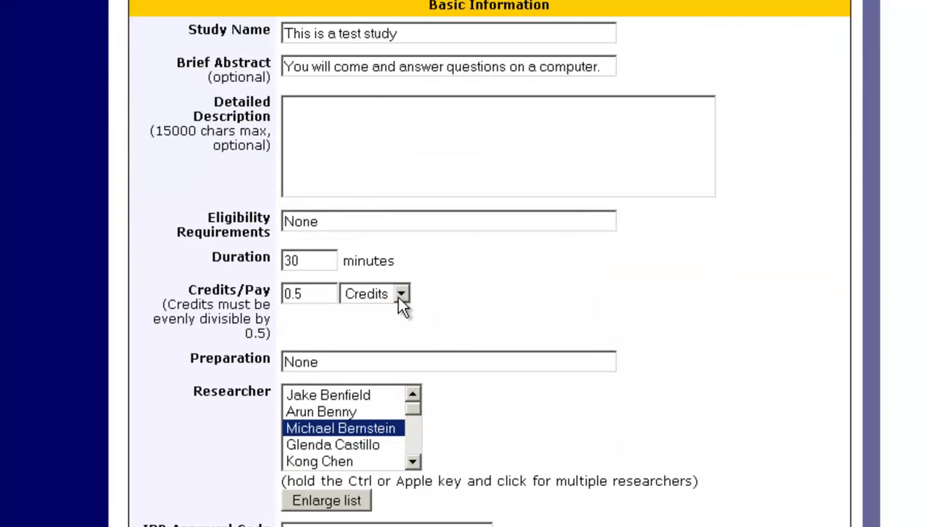
pyautogui.hotkey('alt', 'Left')
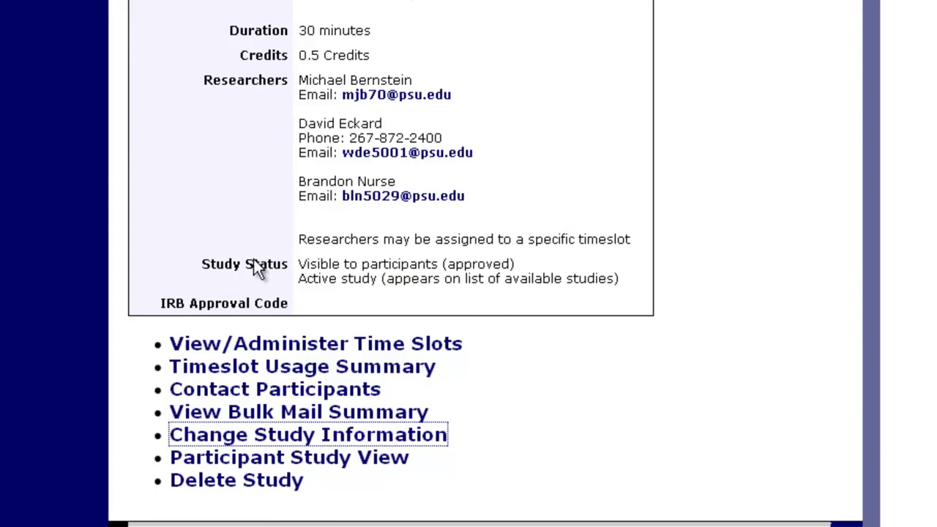
pyautogui.click(301, 461)
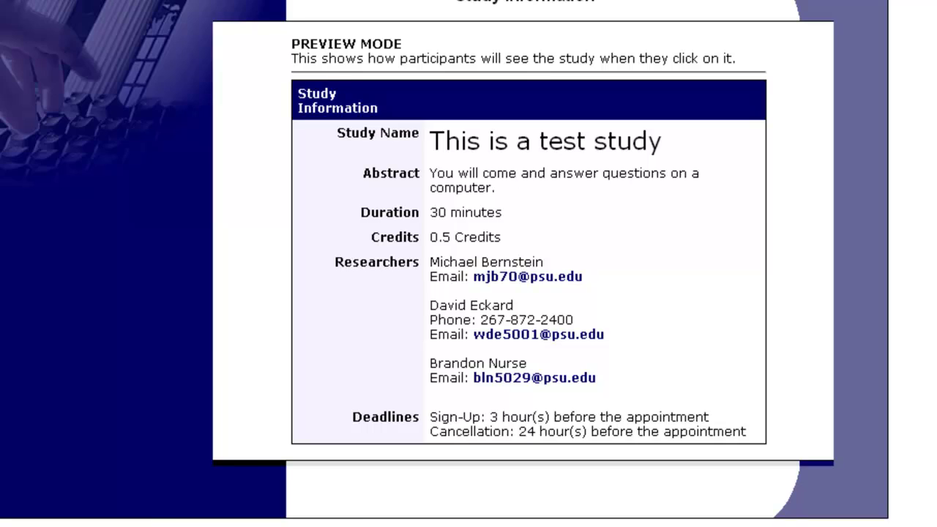
pyautogui.hotkey('alt', 'Left')
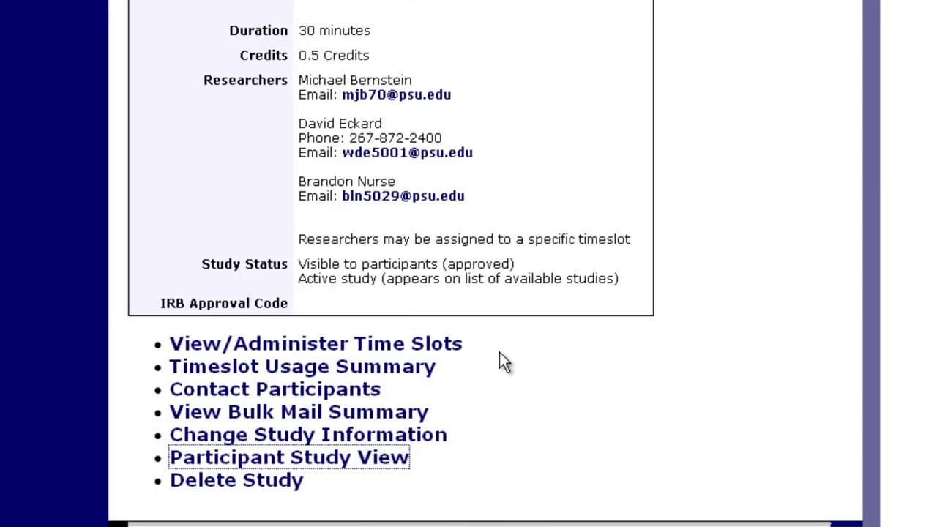
# Go to the study's timeslots page and bring up the Add Multiple Timeslots form
pyautogui.click(436, 348)
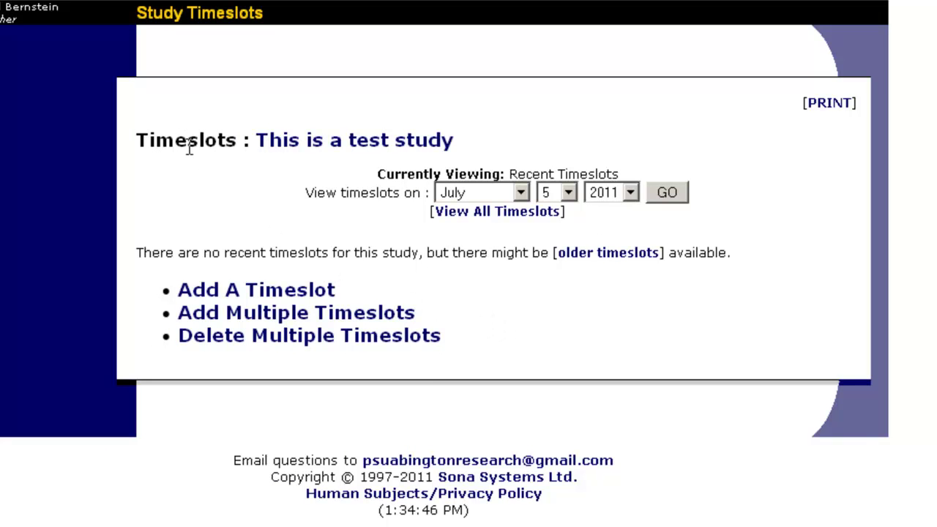
pyautogui.moveTo(187, 143); pyautogui.dragTo(489, 145)
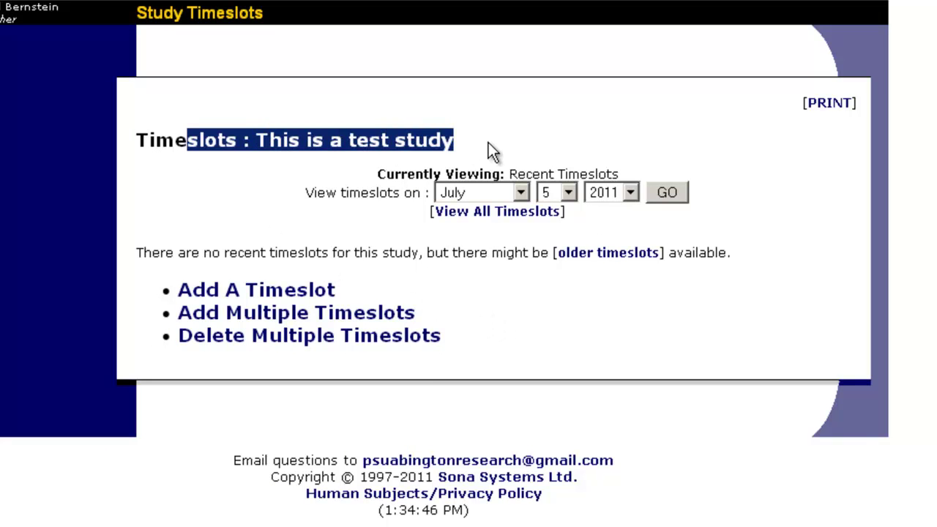
pyautogui.click(546, 313)
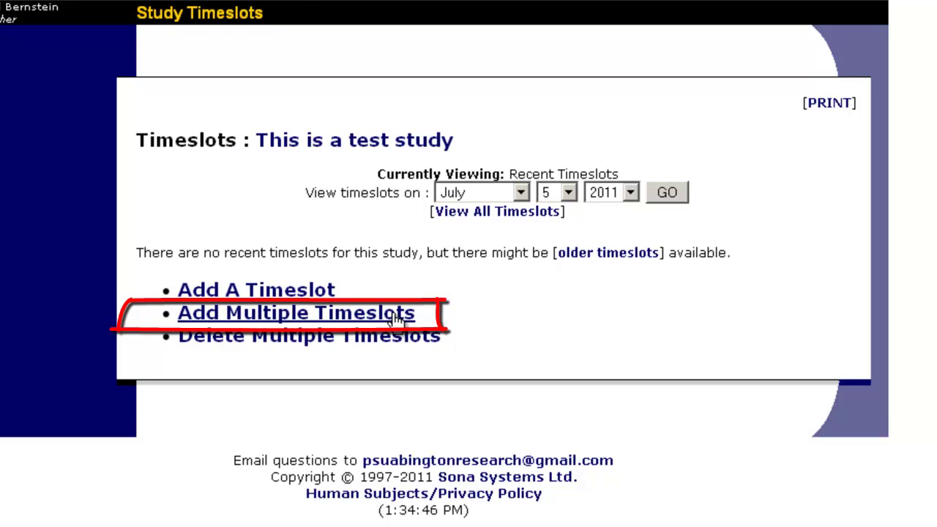
pyautogui.click(396, 315)
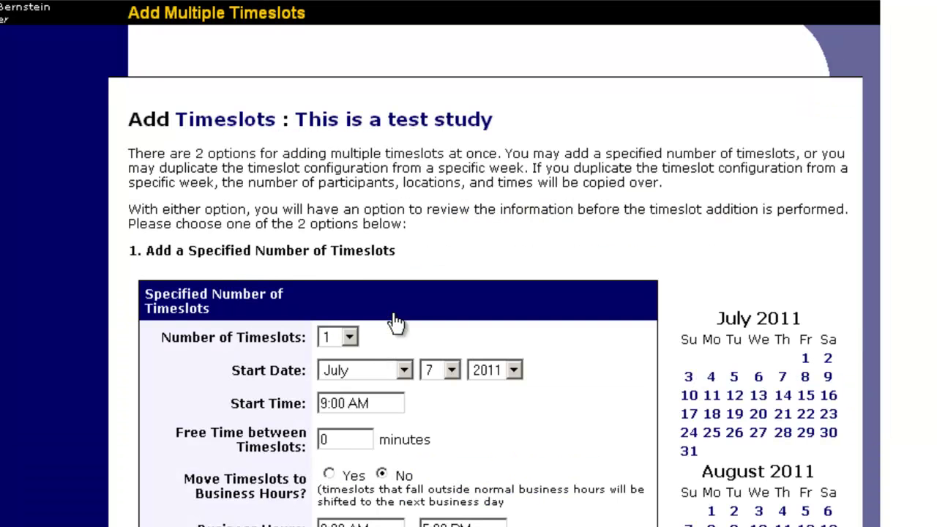
pyautogui.scroll(-3, 471, 272)
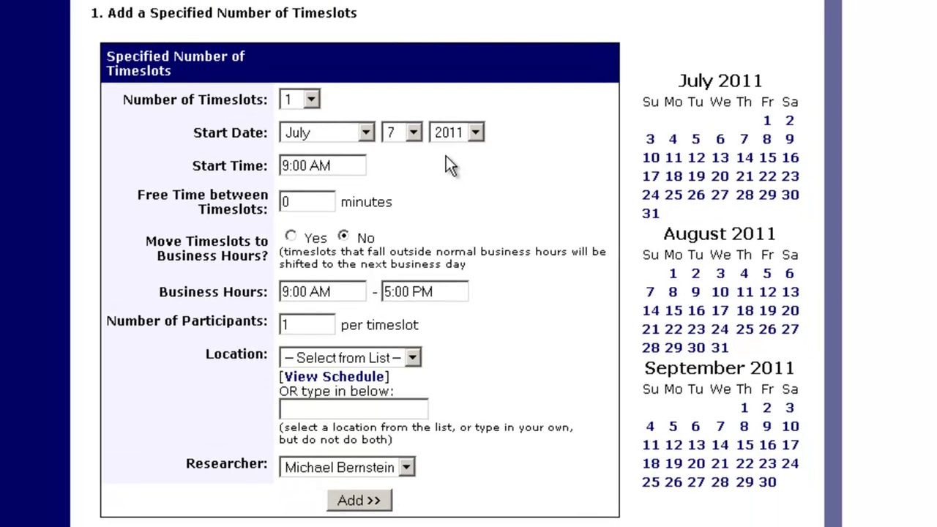
# Pick July 12 as the start date and change the start time to 1:00 PM
pyautogui.click(696, 158)
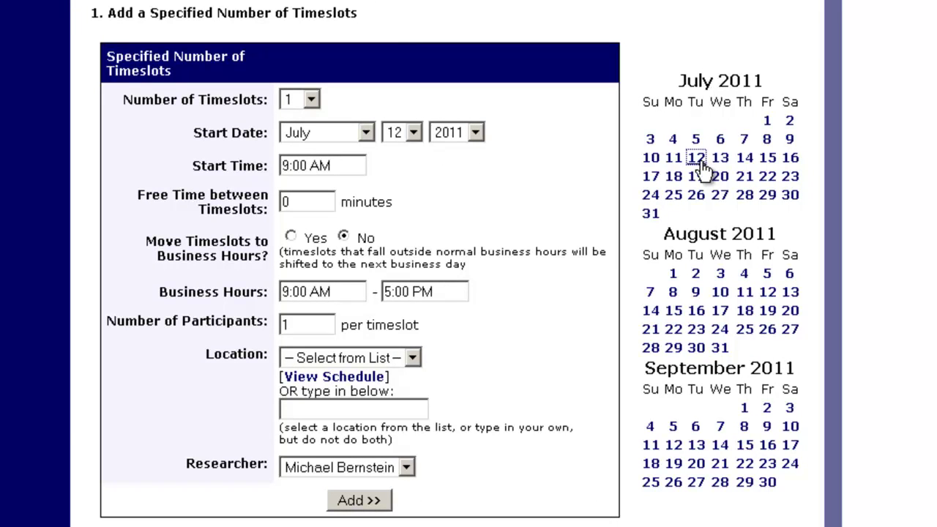
pyautogui.click(363, 134)
pyautogui.click(343, 249)
pyautogui.click(414, 133)
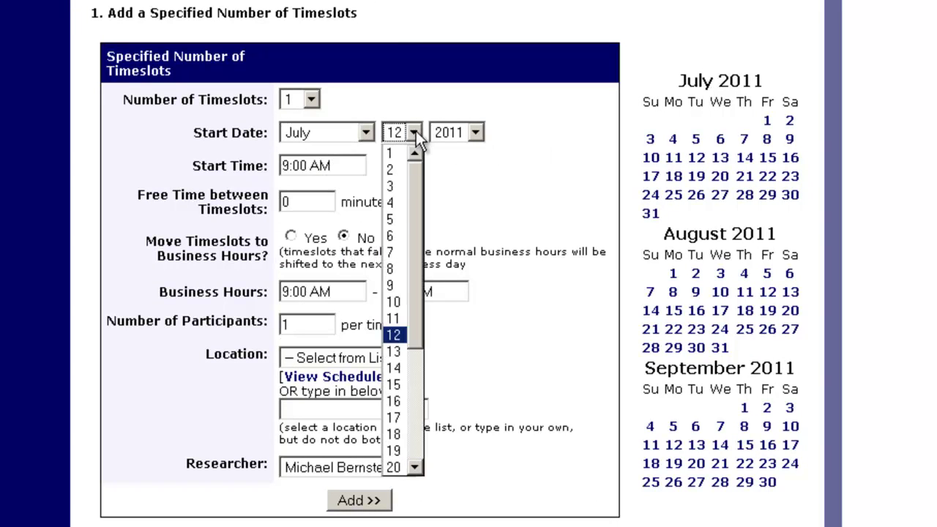
pyautogui.click(395, 334)
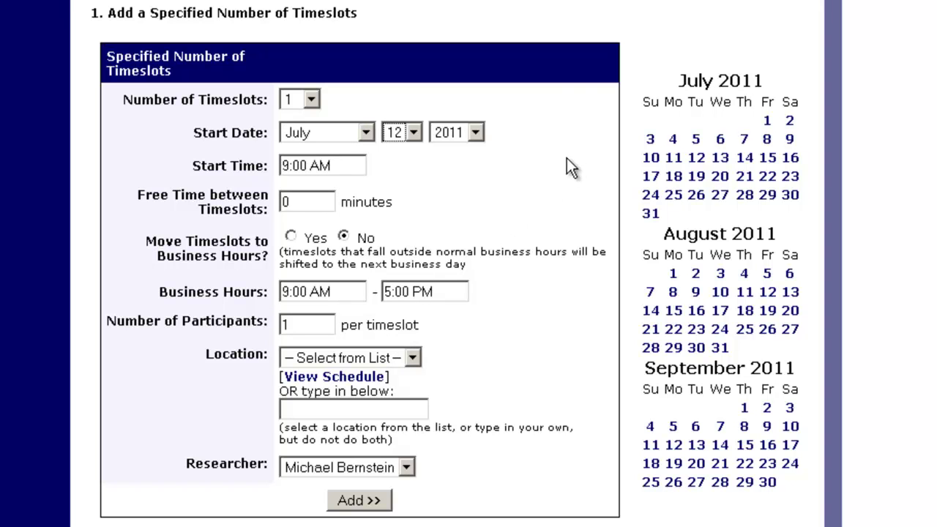
pyautogui.moveTo(289, 166); pyautogui.dragTo(254, 132)
pyautogui.write('1')
pyautogui.press('Right')
pyautogui.press('Right')
pyautogui.press('Right')
pyautogui.press('Right')
pyautogui.press('Delete')
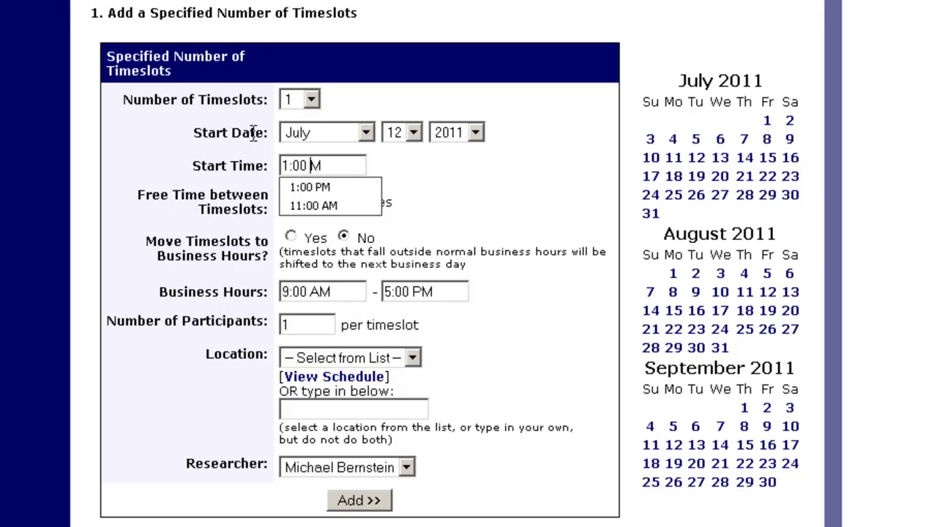
pyautogui.write('P')
pyautogui.click(508, 173)
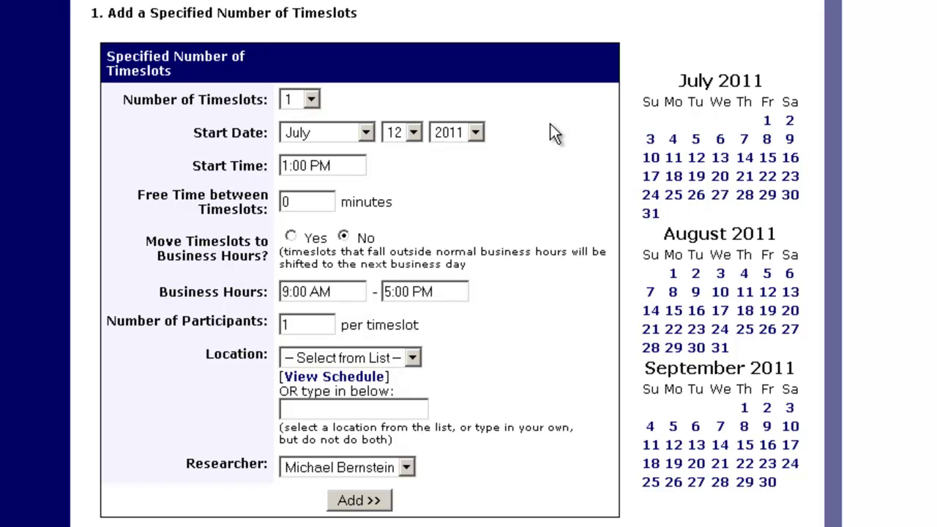
# Set the number of timeslots to 8, reviewing the free-time and business-hours fields
pyautogui.click(315, 101)
pyautogui.click(297, 232)
pyautogui.doubleClick(311, 201)
pyautogui.click(453, 201)
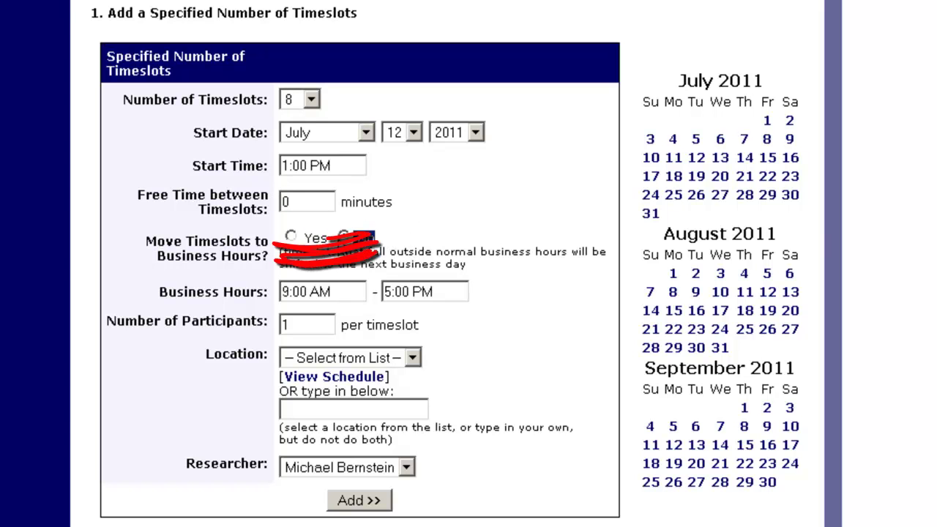
pyautogui.moveTo(342, 291); pyautogui.dragTo(281, 292)
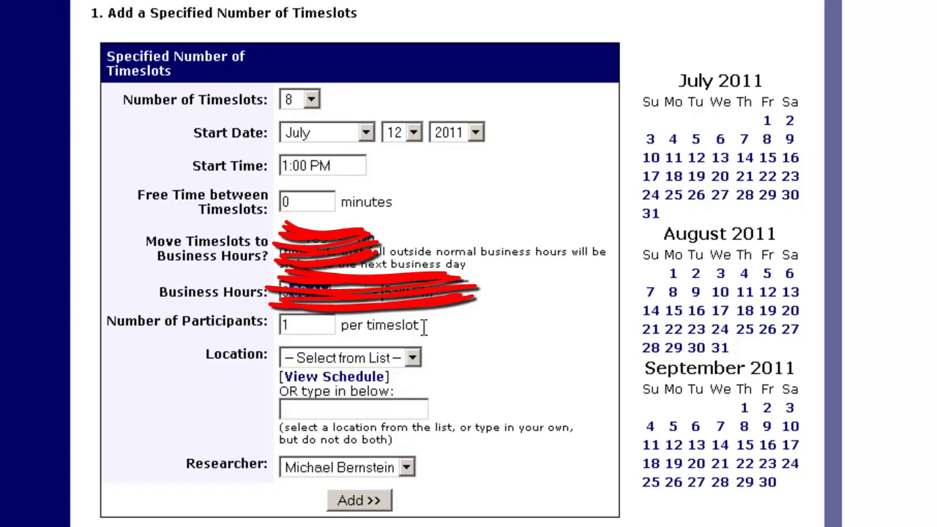
pyautogui.doubleClick(286, 325)
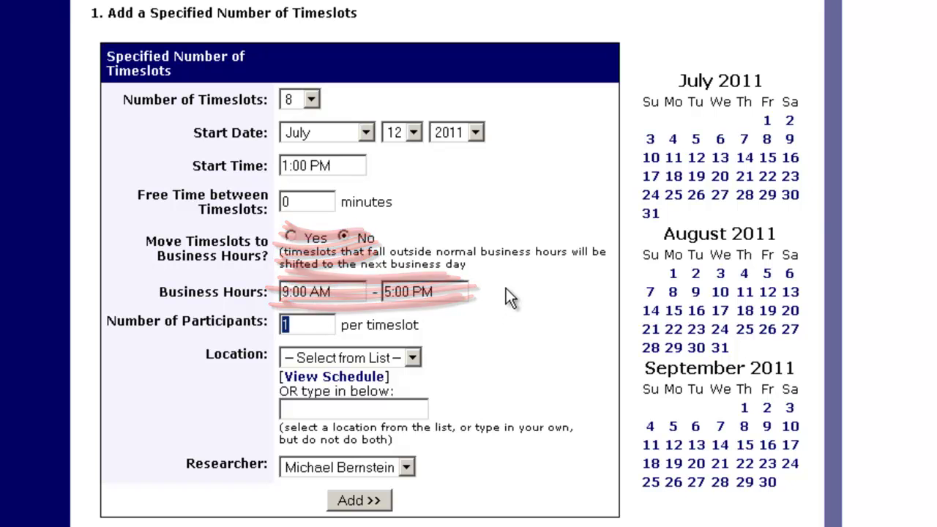
# Choose Woodland 236 as the location, enter 4 participants, and keep the current researcher
pyautogui.scroll(-3, 481, 331)
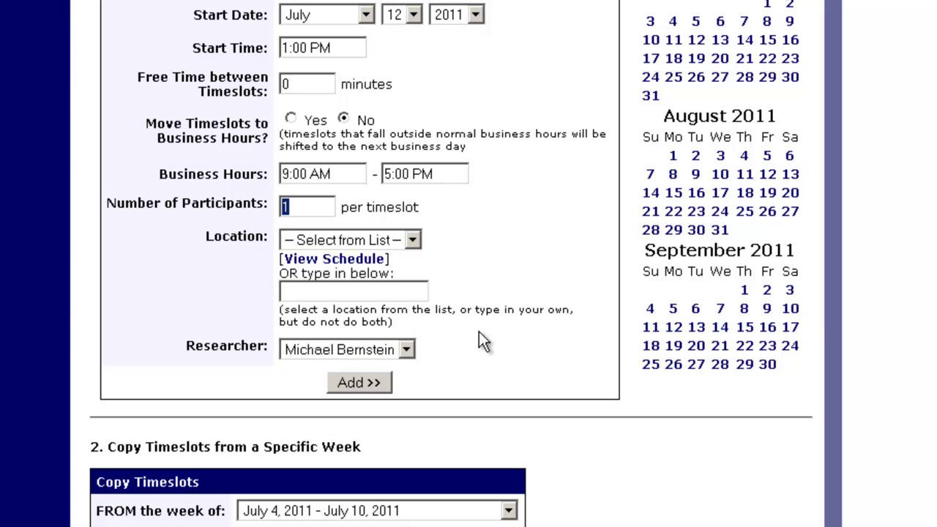
pyautogui.click(411, 241)
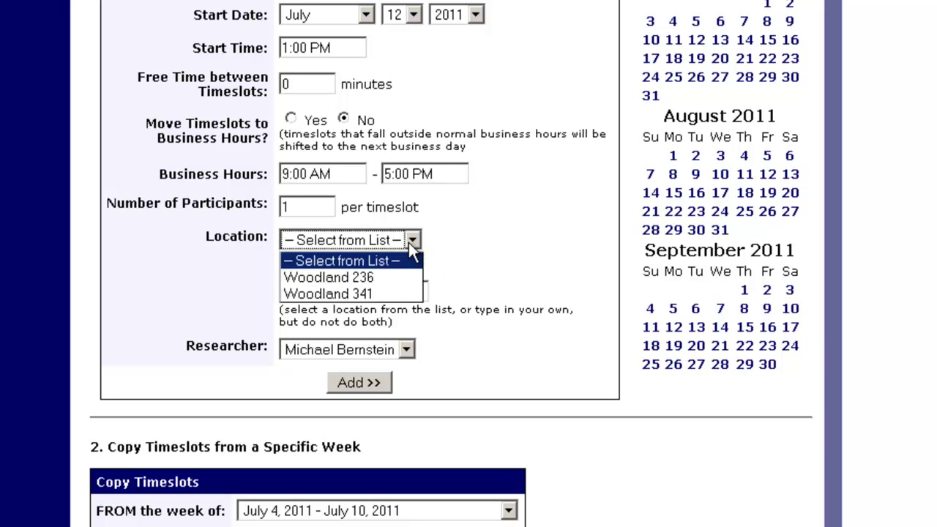
pyautogui.click(382, 276)
pyautogui.doubleClick(303, 207)
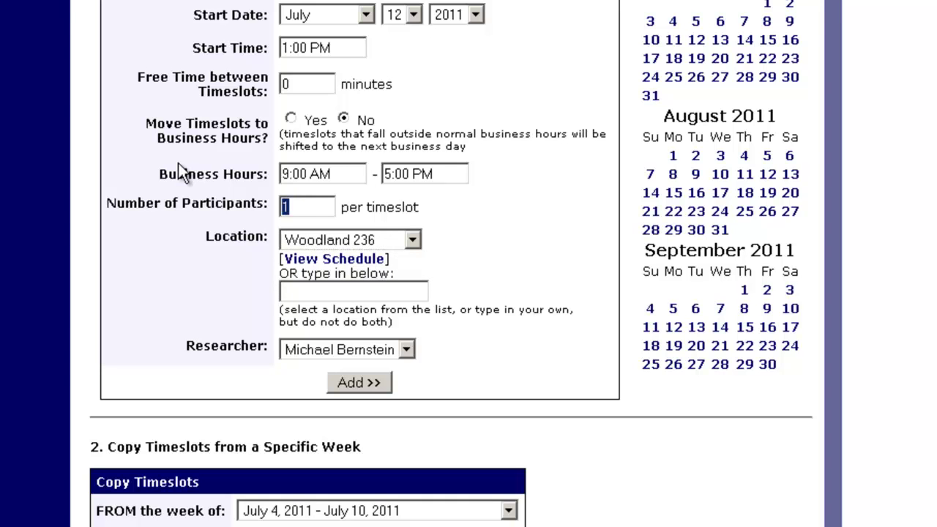
pyautogui.write('4')
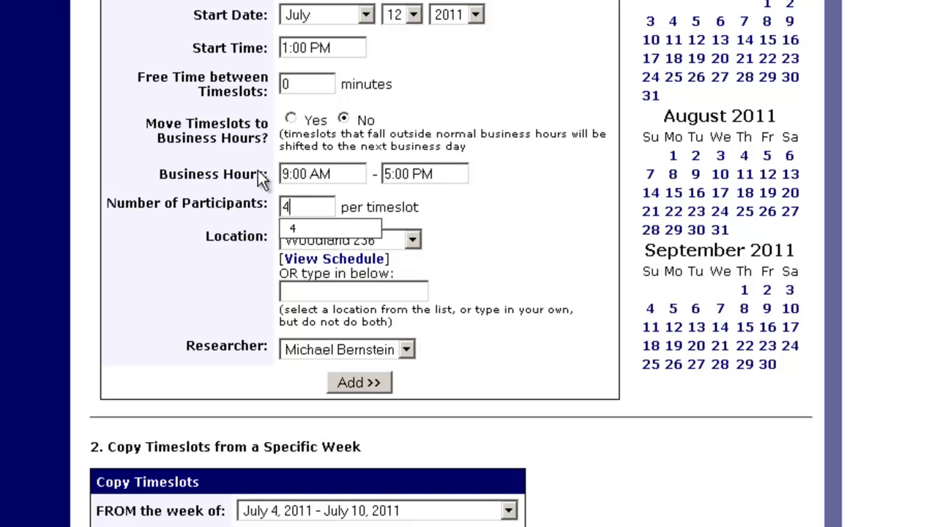
pyautogui.click(552, 223)
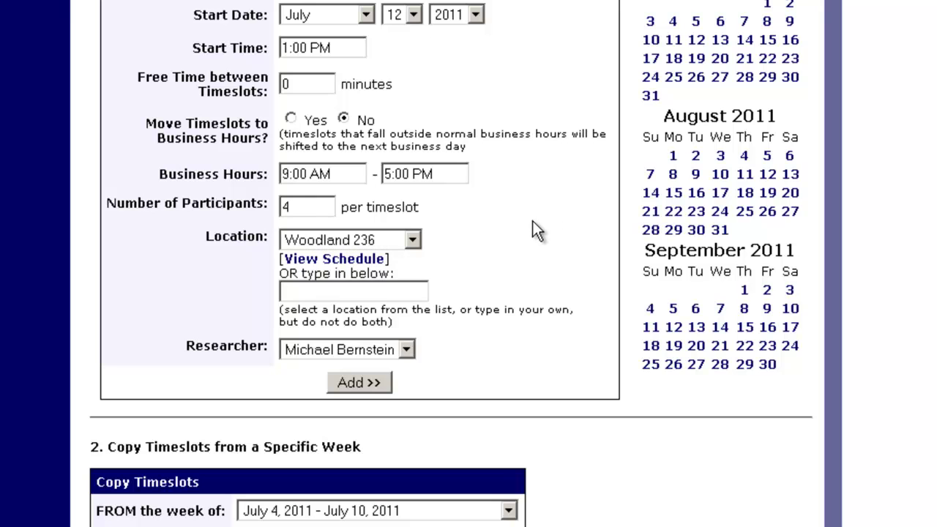
pyautogui.click(360, 292)
pyautogui.scroll(-3, 463, 321)
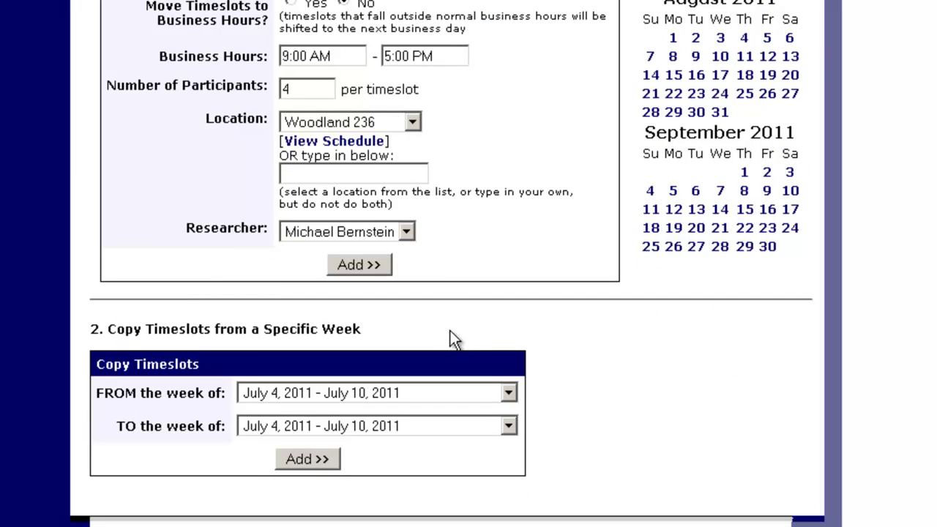
pyautogui.click(406, 231)
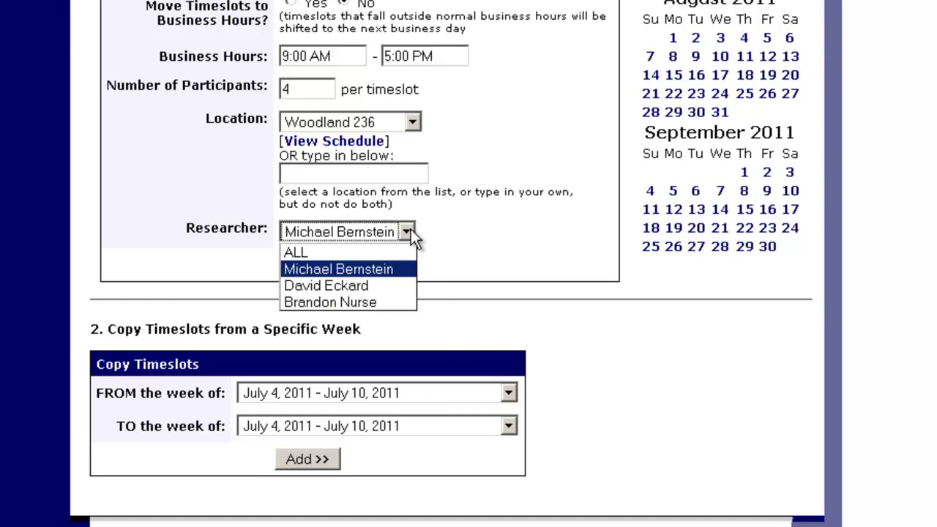
pyautogui.click(390, 269)
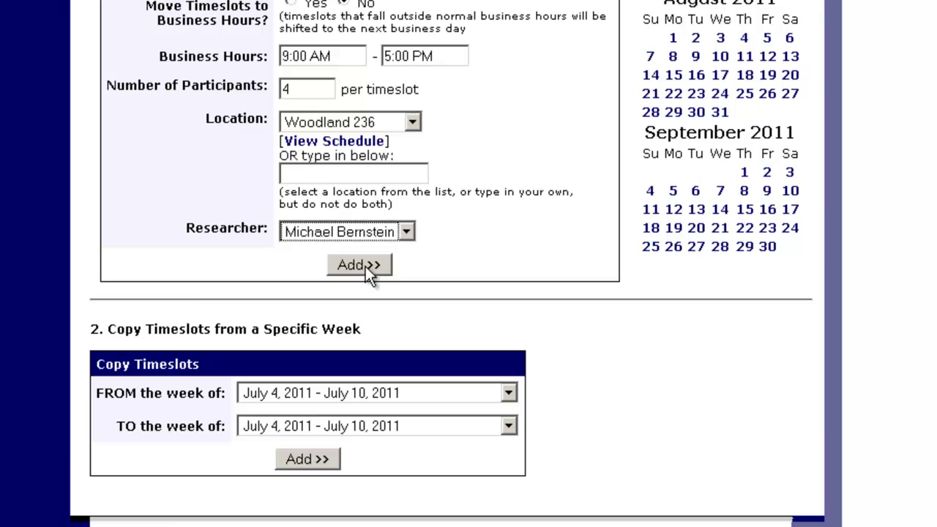
# Generate the timeslots and review the eight July 12 rows from 1:00 PM to 4:30 PM
pyautogui.click(359, 265)
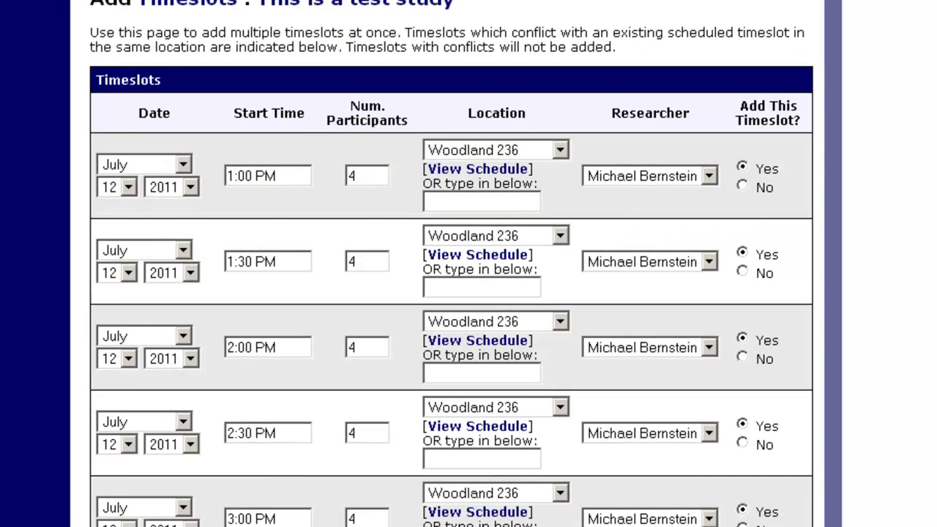
pyautogui.scroll(-5, 554, 199)
pyautogui.scroll(5, 476, 104)
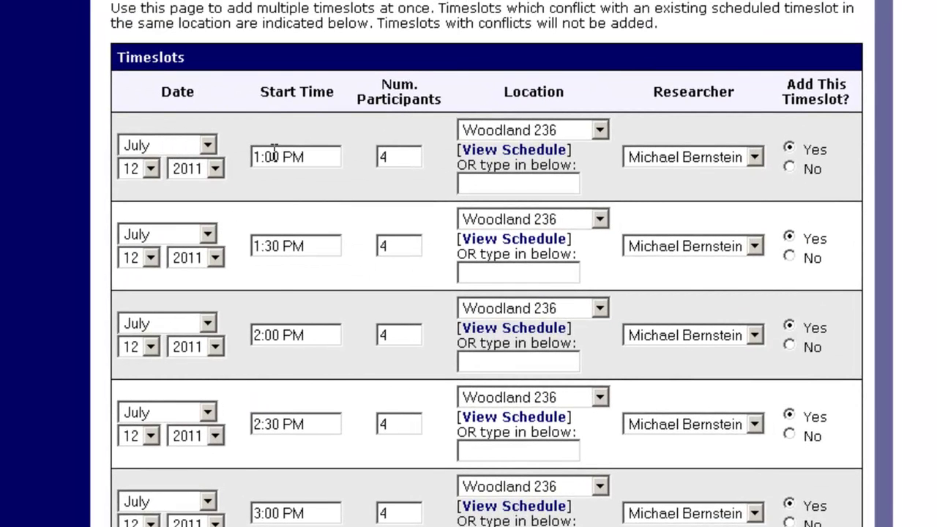
pyautogui.doubleClick(384, 155)
pyautogui.moveTo(314, 257); pyautogui.dragTo(249, 247)
pyautogui.moveTo(313, 330); pyautogui.dragTo(242, 333)
pyautogui.moveTo(306, 418); pyautogui.dragTo(246, 412)
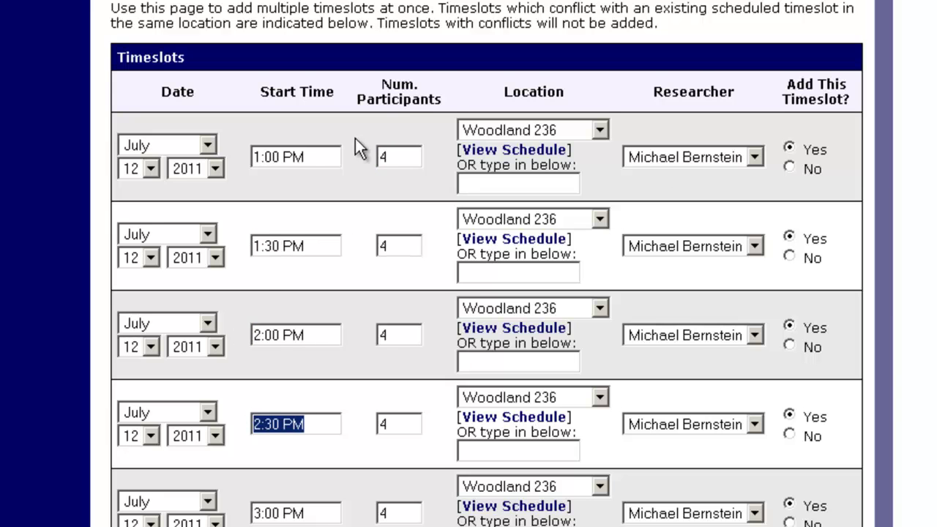
pyautogui.click(429, 103)
pyautogui.scroll(-5, 428, 111)
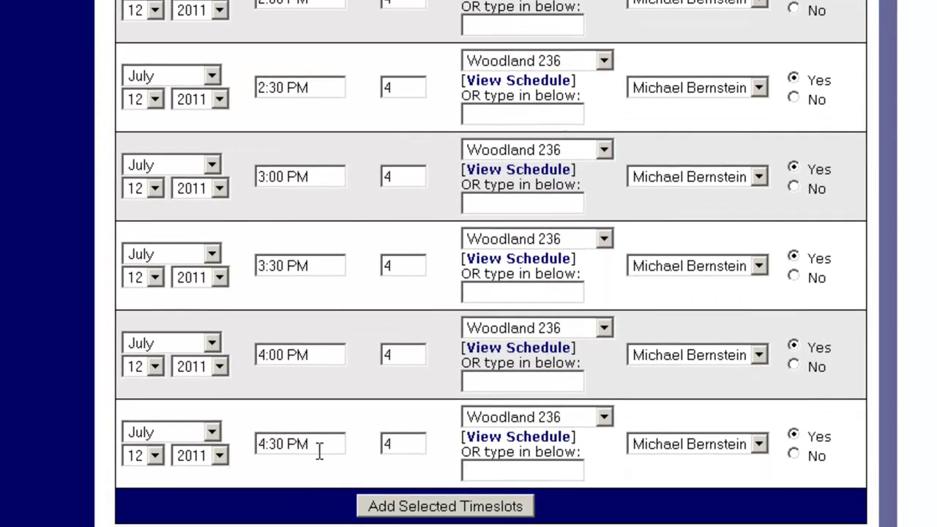
pyautogui.moveTo(319, 450); pyautogui.dragTo(254, 444)
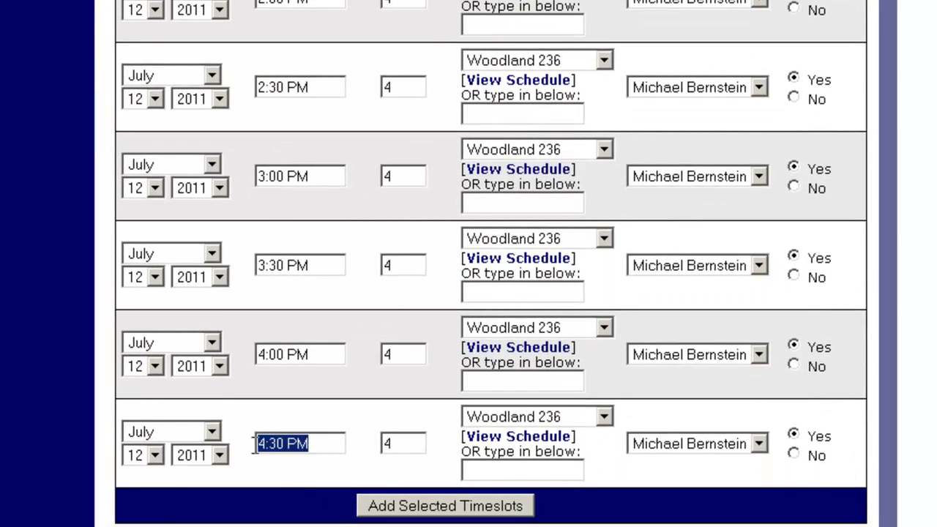
pyautogui.click(320, 434)
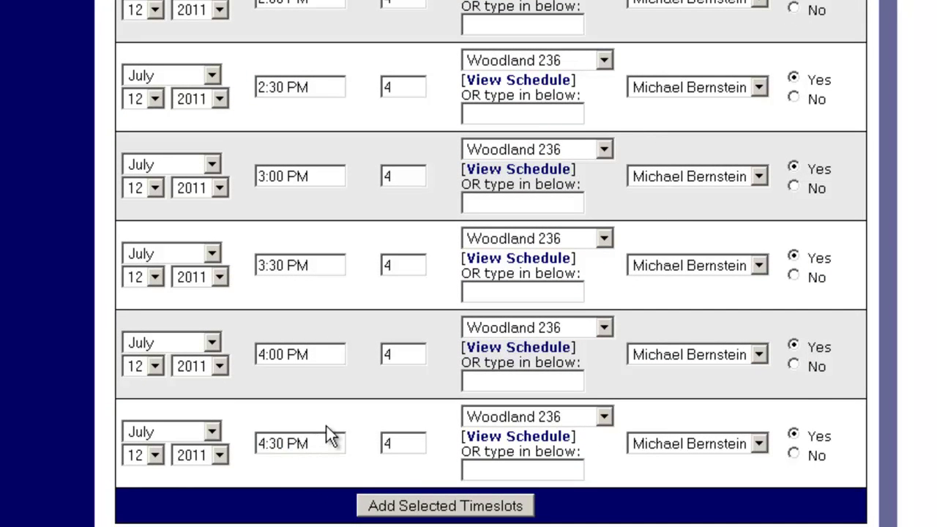
# Add the eight selected July 12 timeslots and view all of the study's timeslots
pyautogui.click(425, 509)
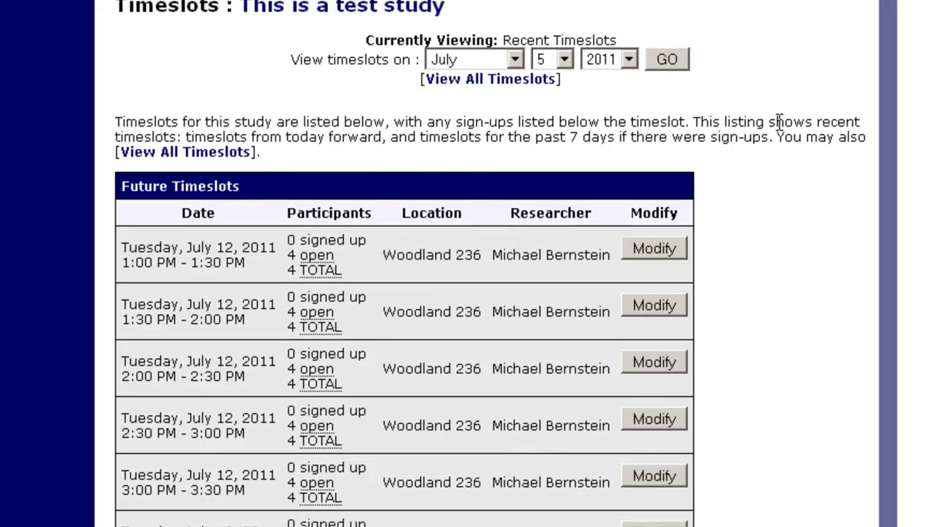
pyautogui.scroll(-5, 779, 123)
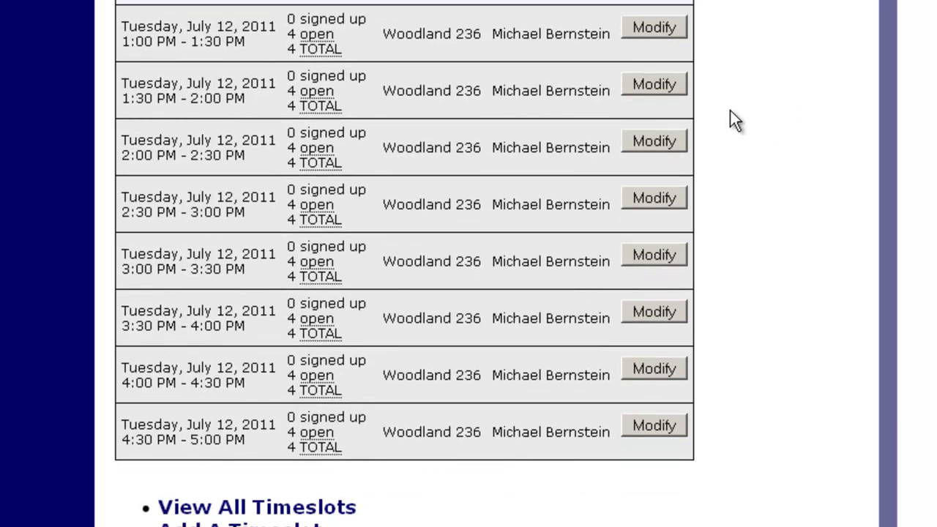
pyautogui.click(306, 508)
pyautogui.scroll(-9, 446, 306)
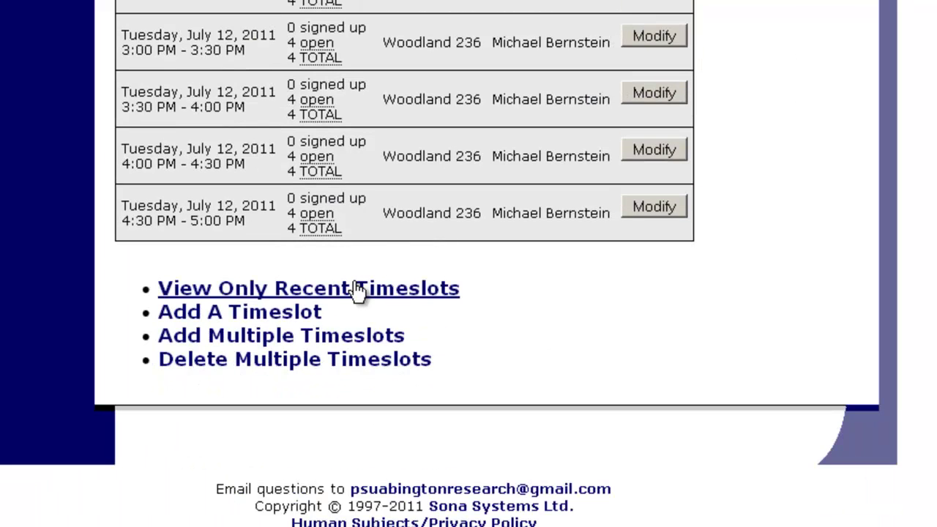
# In a new Add Multiple Timeslots form, set July 13 with a 9:00 AM start
pyautogui.click(352, 335)
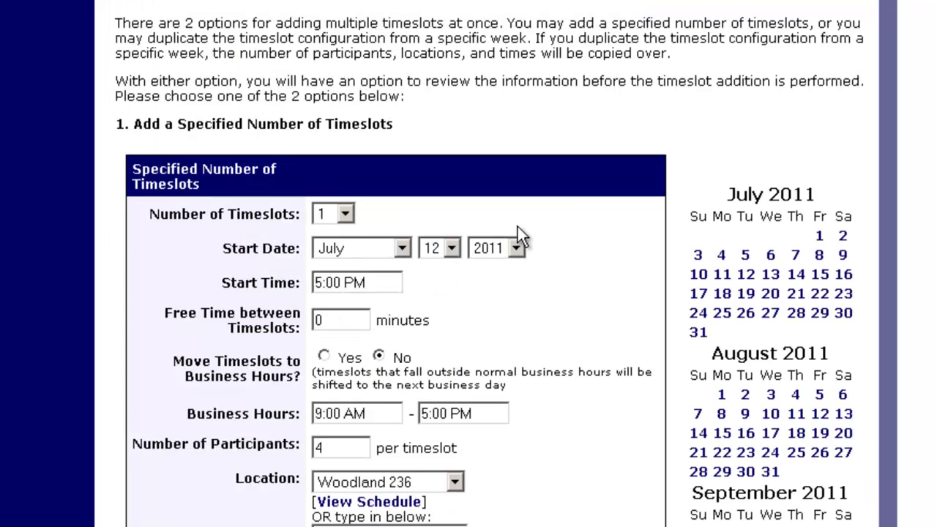
pyautogui.click(770, 275)
pyautogui.click(316, 283)
pyautogui.press('Delete')
pyautogui.press('Delete')
pyautogui.write('9:')
pyautogui.press('Right')
pyautogui.press('Right')
pyautogui.press('Right')
pyautogui.press('Delete')
pyautogui.write('A')
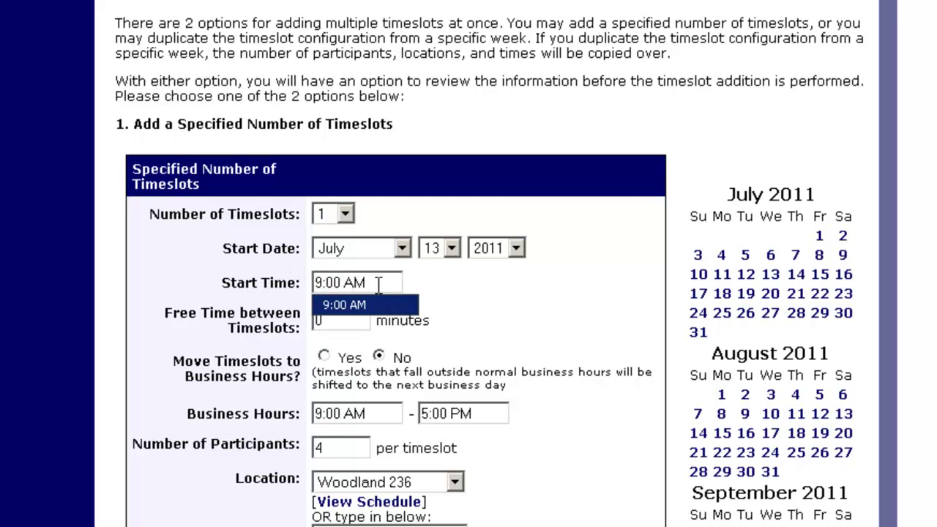
# Set 2 timeslots in Woodland 341, 10 participants each, for another researcher, and generate them
pyautogui.click(338, 213)
pyautogui.click(322, 236)
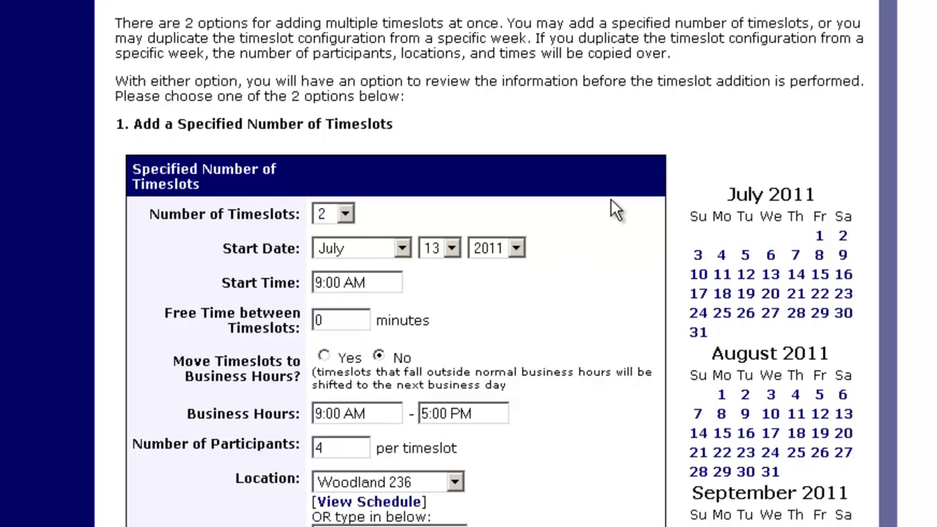
pyautogui.scroll(-3, 586, 241)
pyautogui.click(376, 359)
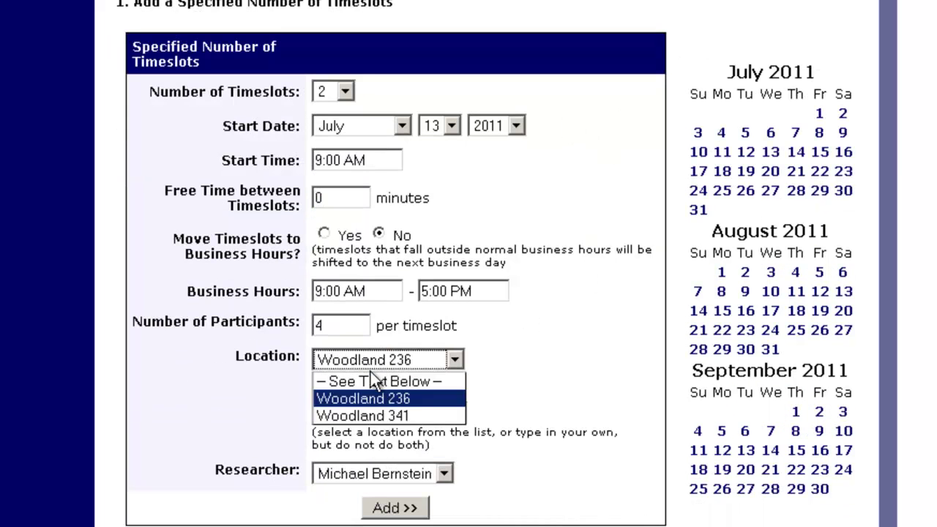
pyautogui.click(364, 414)
pyautogui.doubleClick(341, 325)
pyautogui.write('10')
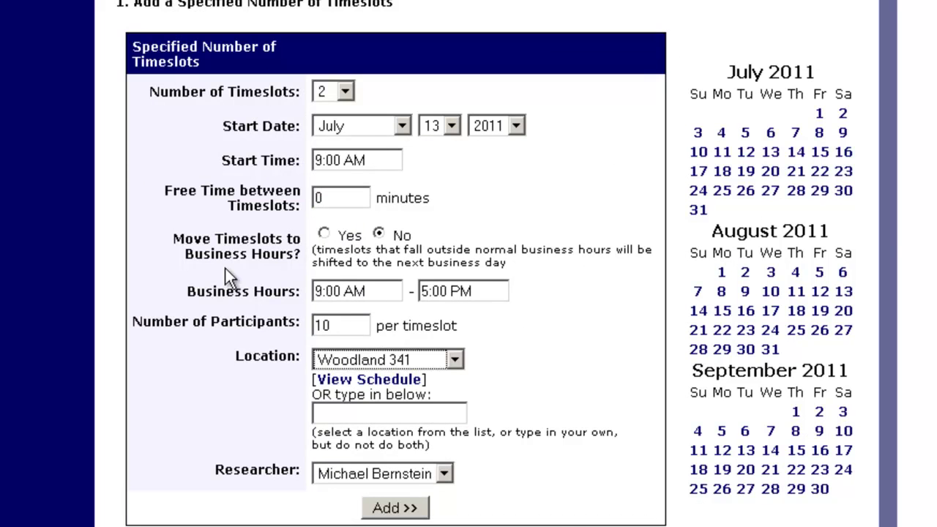
pyautogui.click(344, 474)
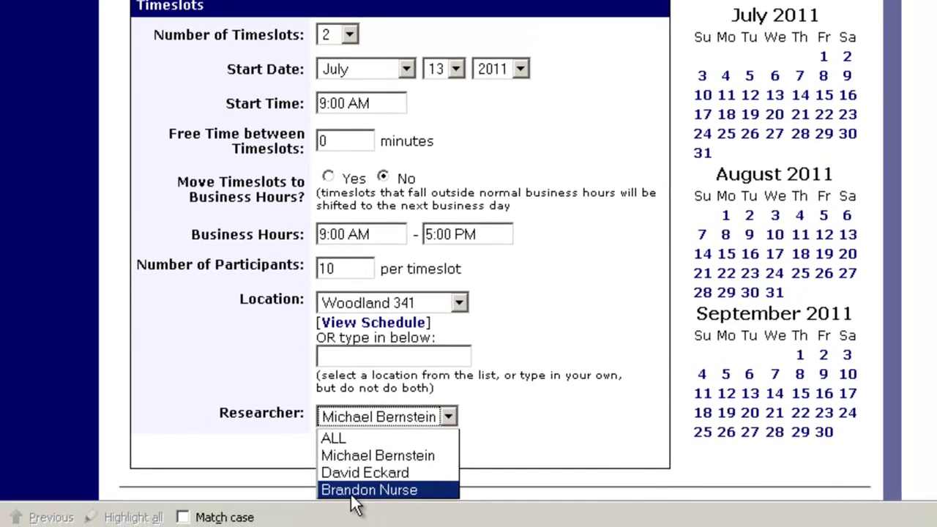
pyautogui.click(355, 494)
pyautogui.click(417, 451)
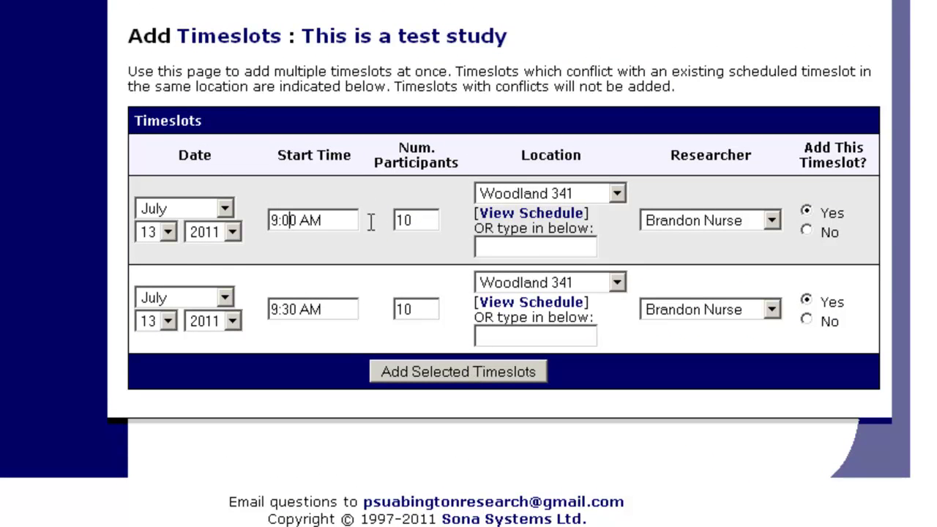
# Add the two July 13 timeslots and check the new Woodland 341 rows in the list
pyautogui.click(475, 370)
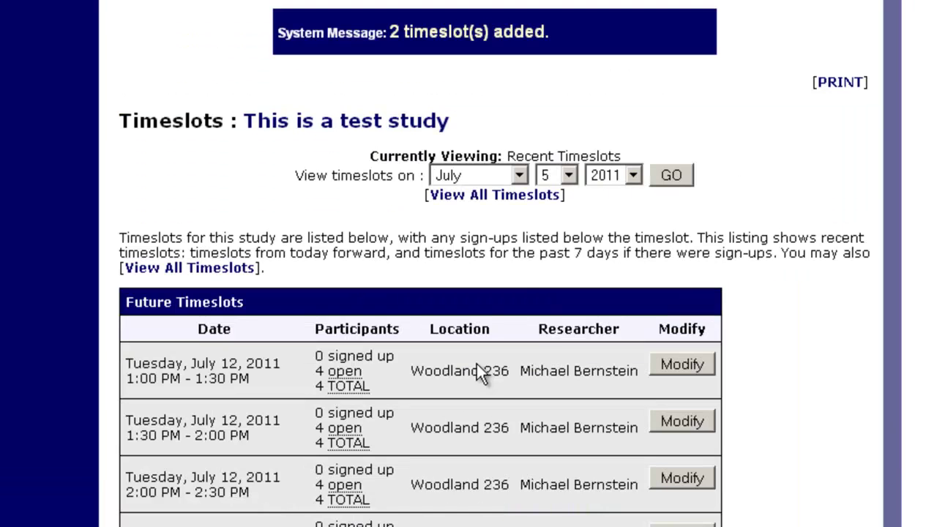
pyautogui.scroll(-5, 585, 308)
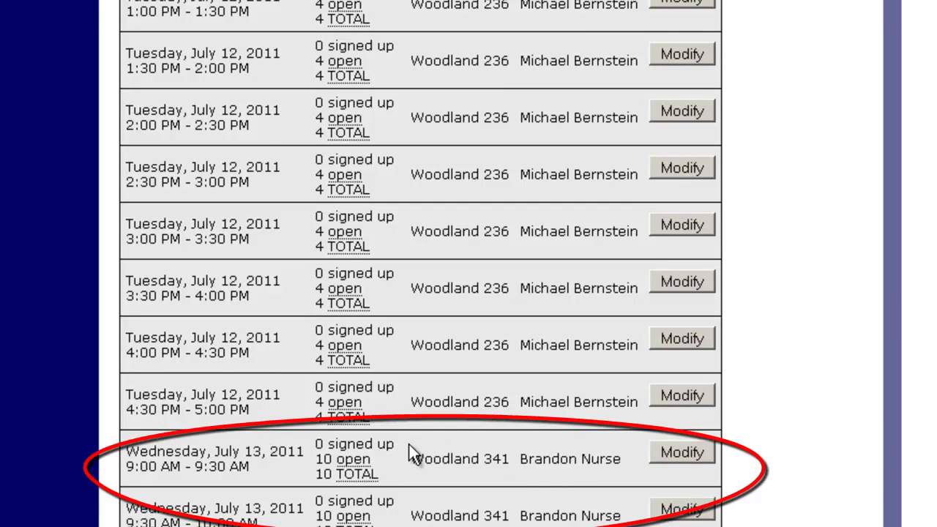
pyautogui.doubleClick(475, 458)
pyautogui.moveTo(507, 458); pyautogui.dragTo(412, 456)
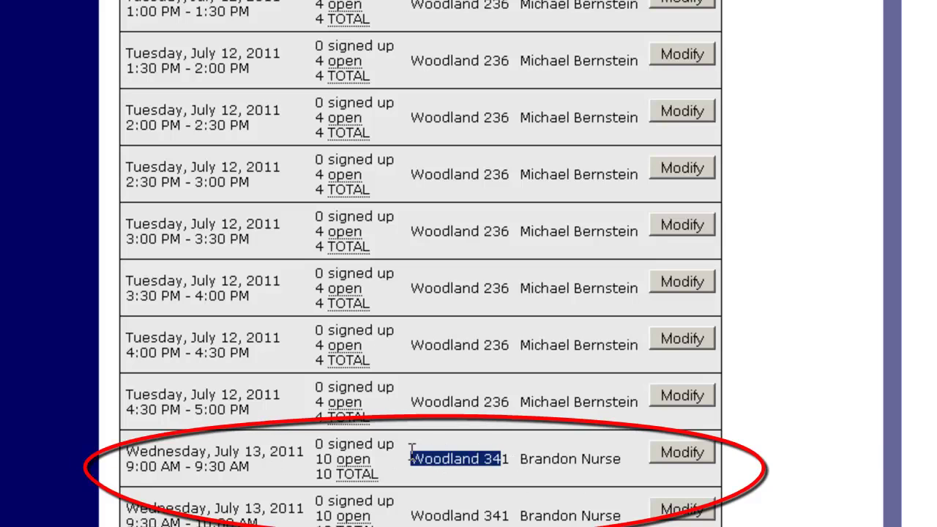
pyautogui.moveTo(611, 458); pyautogui.dragTo(527, 455)
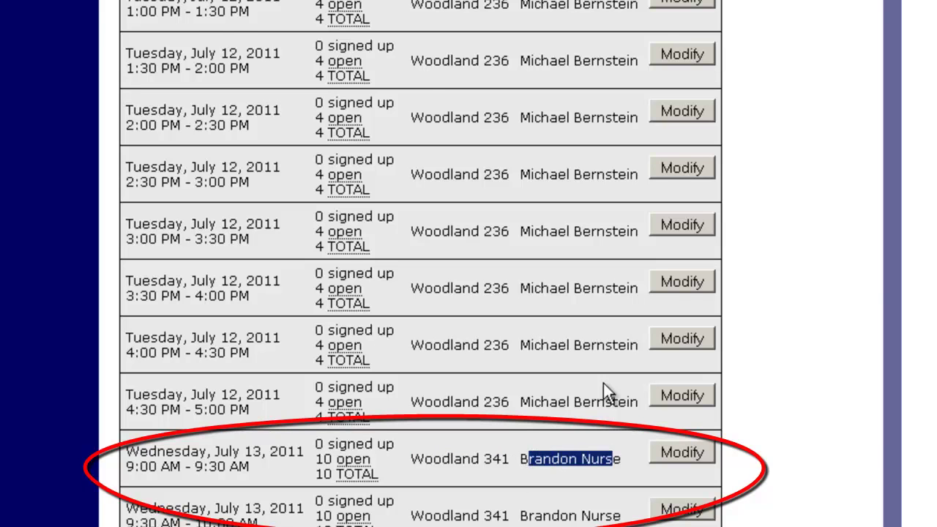
pyautogui.scroll(2, 782, 273)
pyautogui.scroll(4, 782, 275)
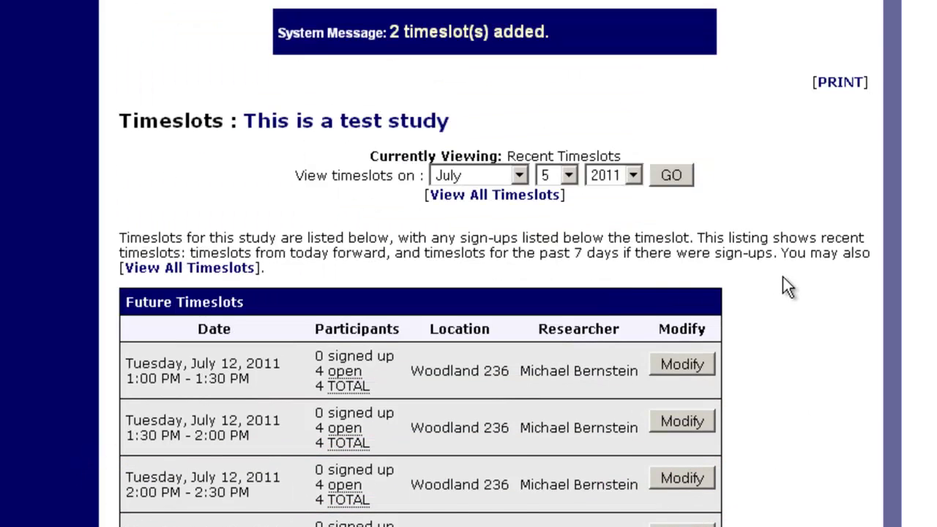